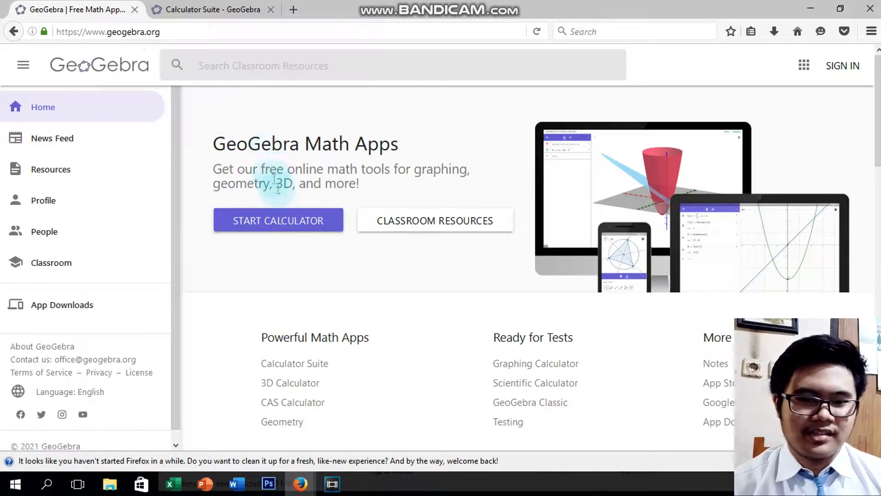
- Start the online calculator and enter the function f(x) = cos(x + π/2)
{"action": "left_click", "coordinate": [262, 220]}
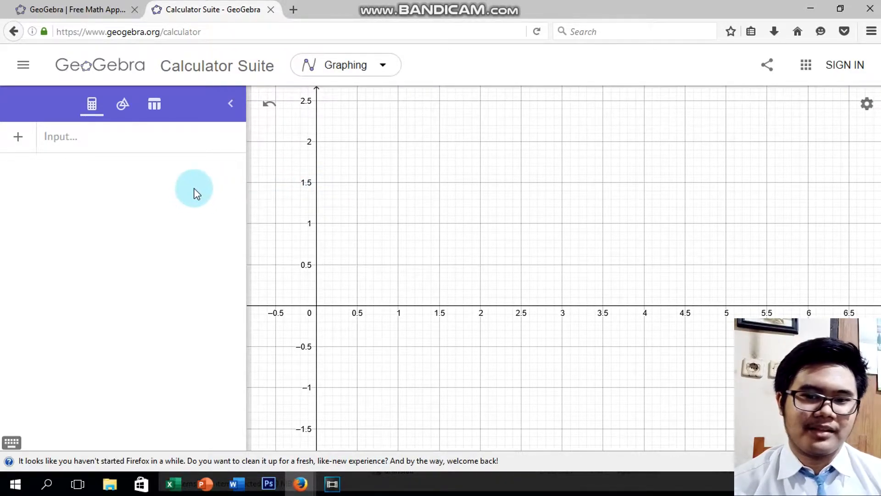
{"action": "left_click", "coordinate": [81, 137]}
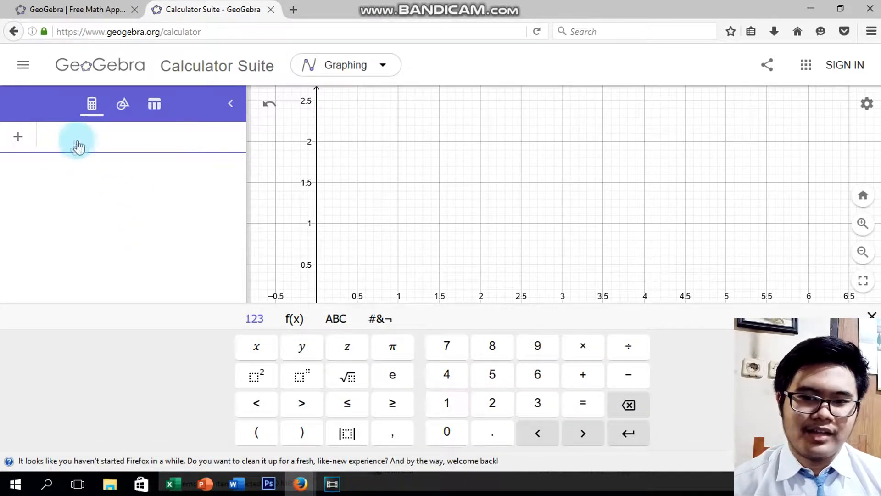
{"action": "left_click", "coordinate": [56, 140]}
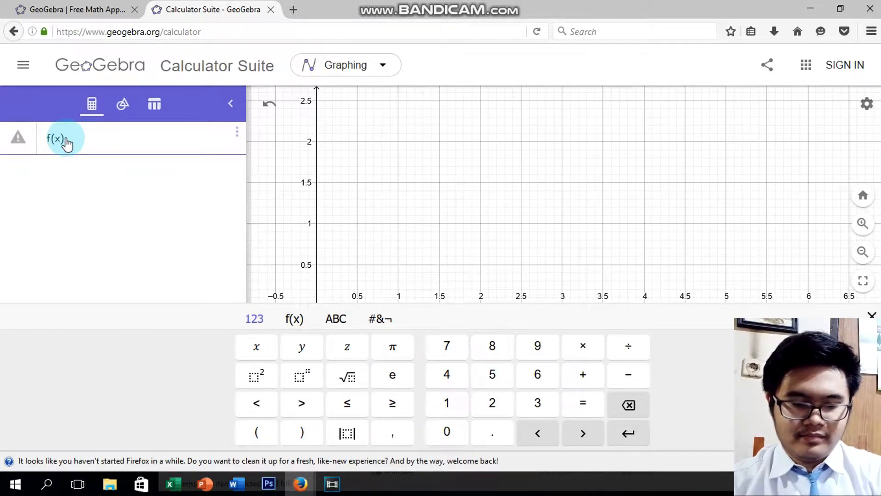
{"action": "type", "text": "cos"}
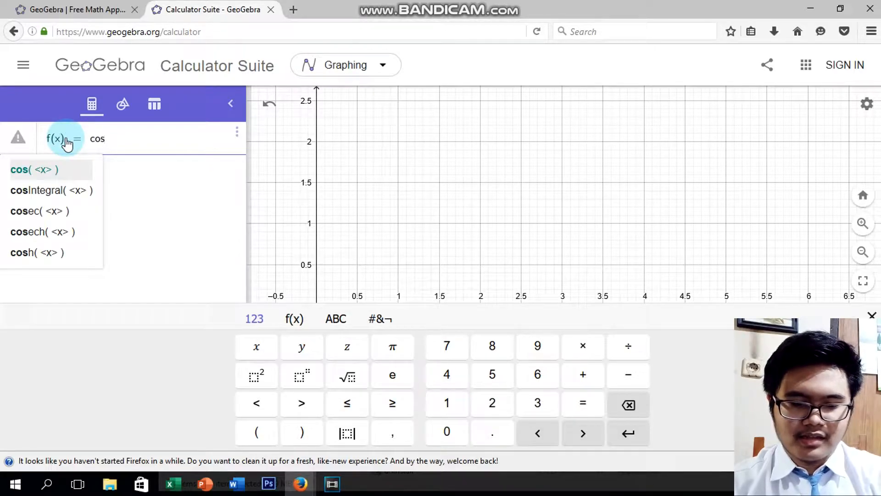
{"action": "type", "text": "(x "}
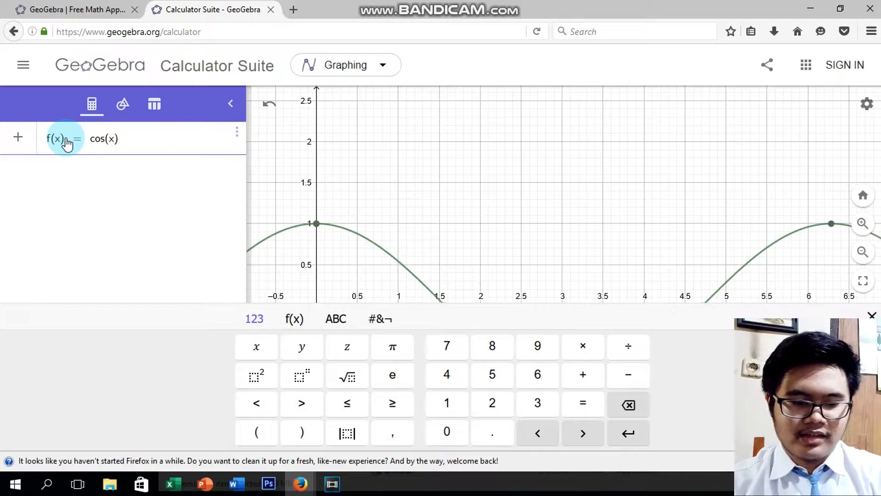
{"action": "type", "text": "+"}
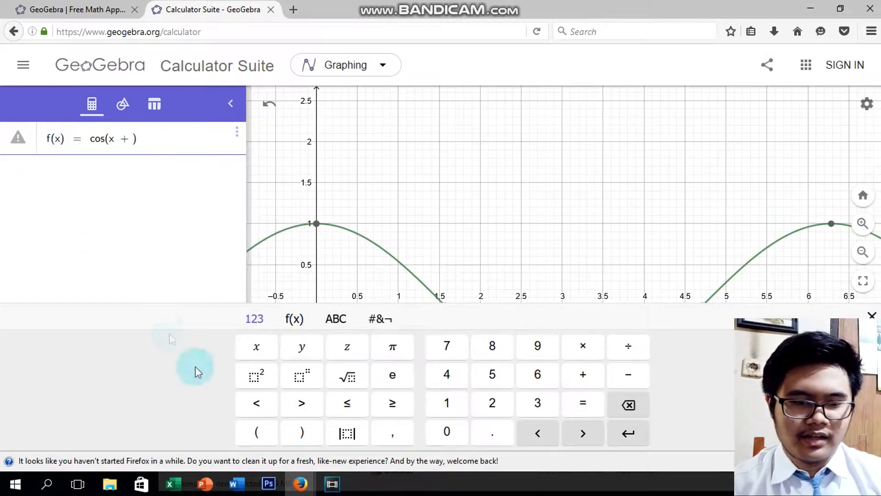
{"action": "left_click", "coordinate": [393, 347]}
{"action": "left_click", "coordinate": [629, 363]}
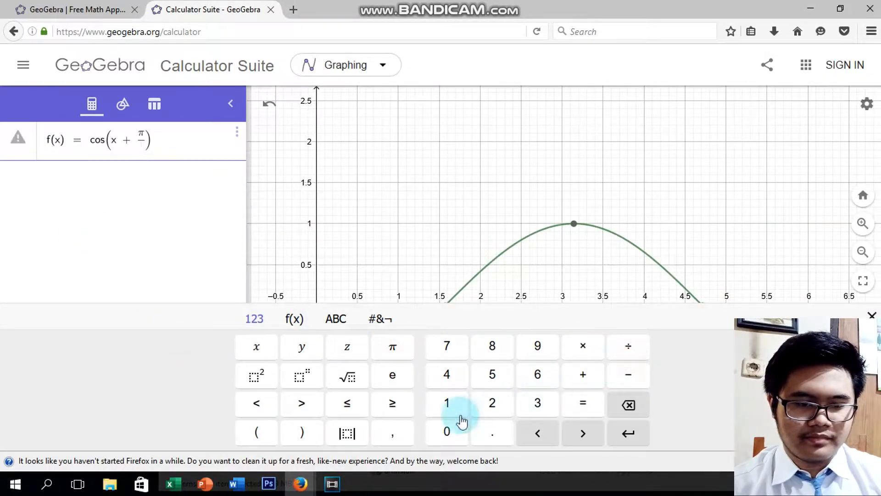
{"action": "left_click", "coordinate": [490, 402]}
- Restrict f(x) to the domain 0 ≤ x ≤ 2π and bring its full curve into view
{"action": "left_click", "coordinate": [162, 129]}
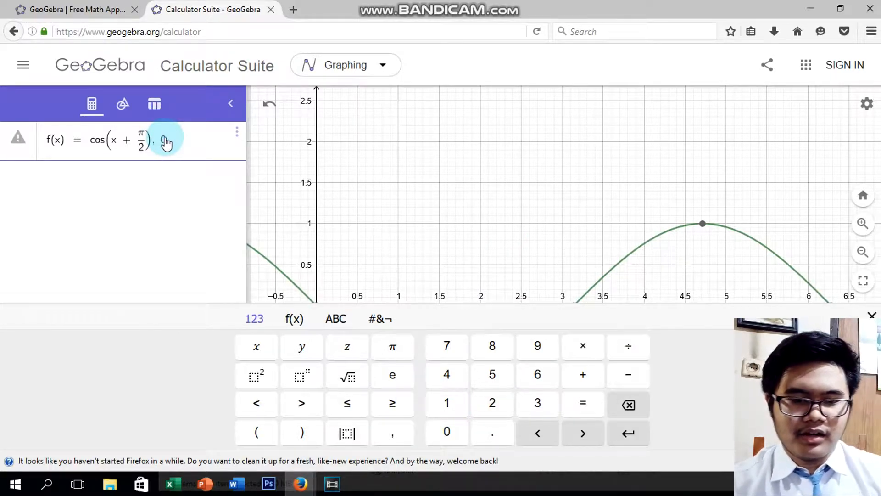
{"action": "type", "text": ",0"}
{"action": "left_click", "coordinate": [347, 402]}
{"action": "left_click", "coordinate": [256, 347]}
{"action": "left_click", "coordinate": [347, 403]}
{"action": "left_click", "coordinate": [492, 403]}
{"action": "left_click", "coordinate": [393, 346]}
{"action": "left_click", "coordinate": [110, 217]}
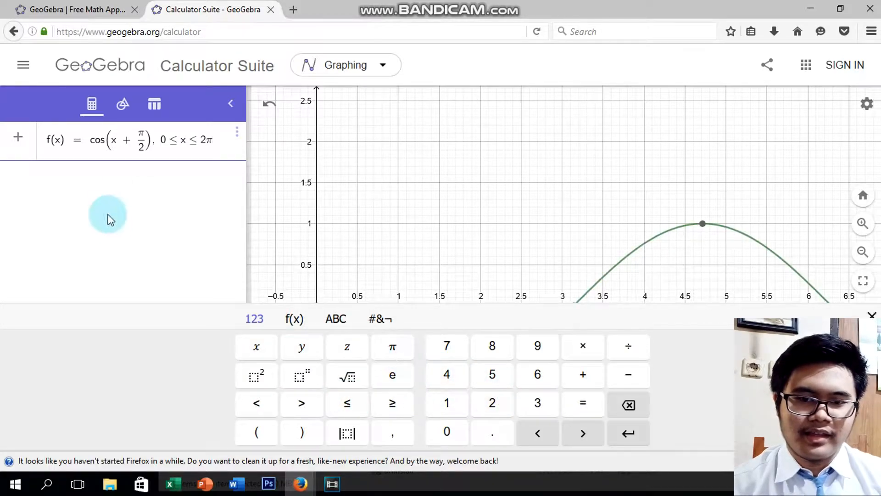
{"action": "left_click", "coordinate": [465, 191]}
{"action": "left_click", "coordinate": [526, 224]}
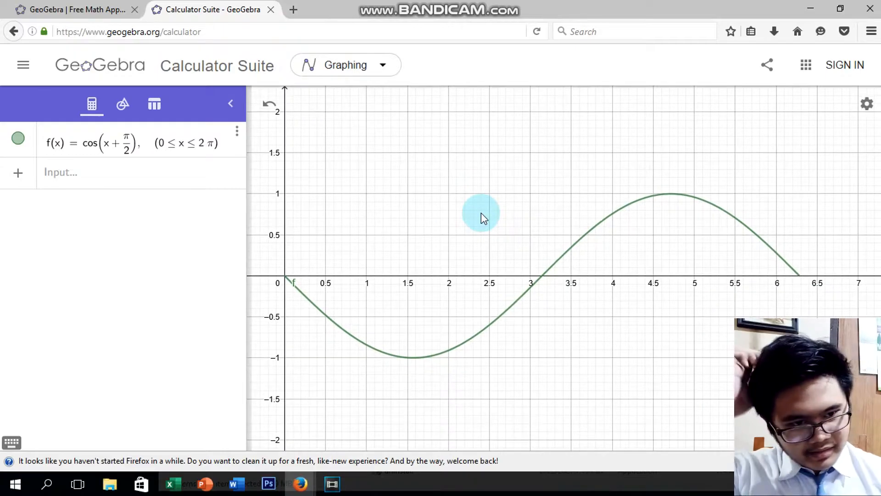
- Enter a second function, g(x) = cos(10x + π/2), below f(x)
{"action": "left_click", "coordinate": [70, 174]}
{"action": "type", "text": "g"}
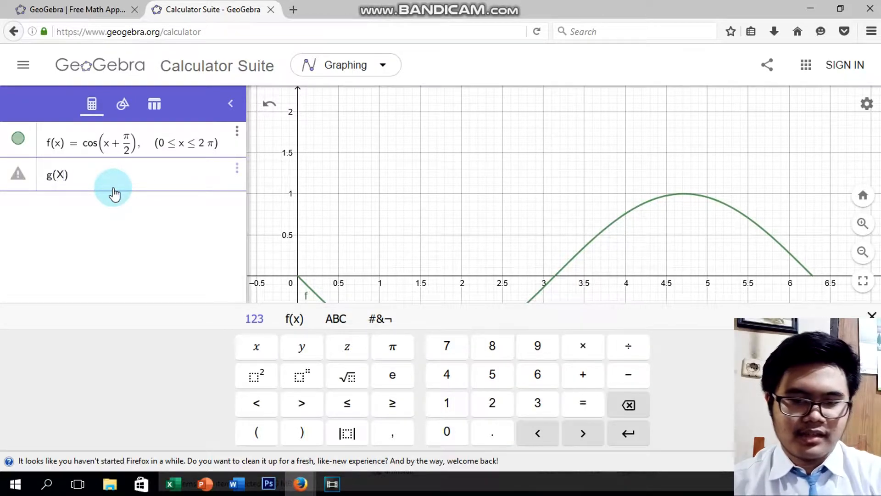
{"action": "type", "text": "(x) = cos(10"}
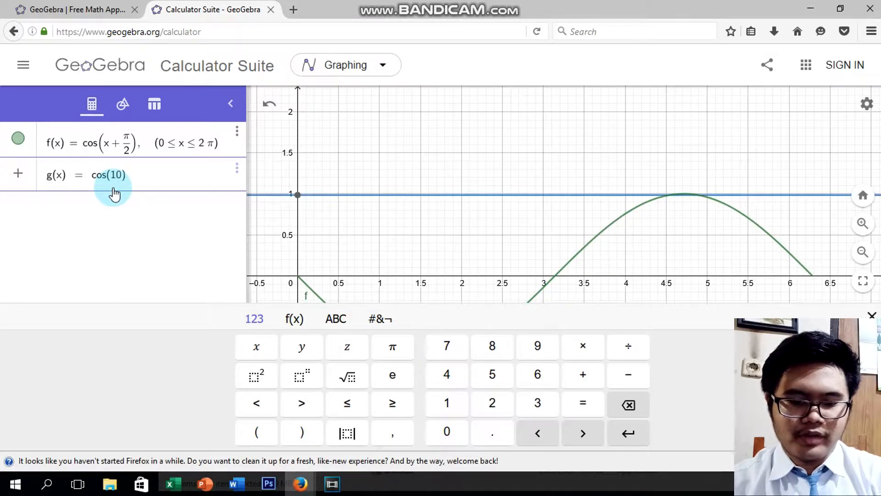
{"action": "type", "text": "x +"}
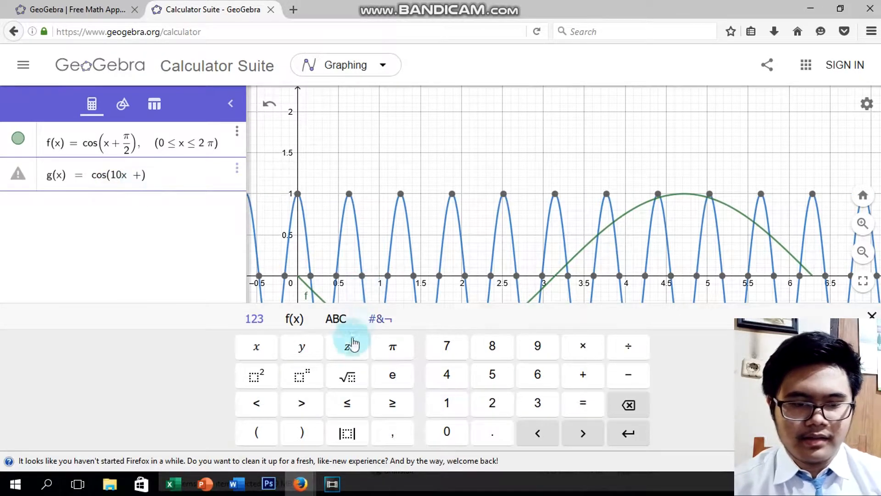
{"action": "left_click", "coordinate": [393, 348]}
{"action": "left_click", "coordinate": [627, 345]}
{"action": "left_click", "coordinate": [493, 403]}
- Restrict g(x) to the domain 0 ≤ x ≤ 2π and show the whole graph
{"action": "left_click", "coordinate": [173, 174]}
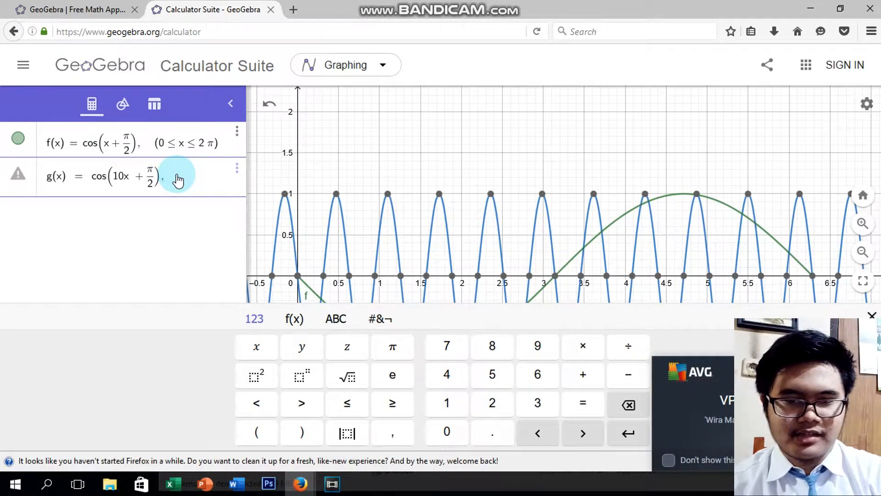
{"action": "type", "text": "0"}
{"action": "left_click", "coordinate": [347, 403]}
{"action": "left_click", "coordinate": [258, 346]}
{"action": "left_click", "coordinate": [354, 403]}
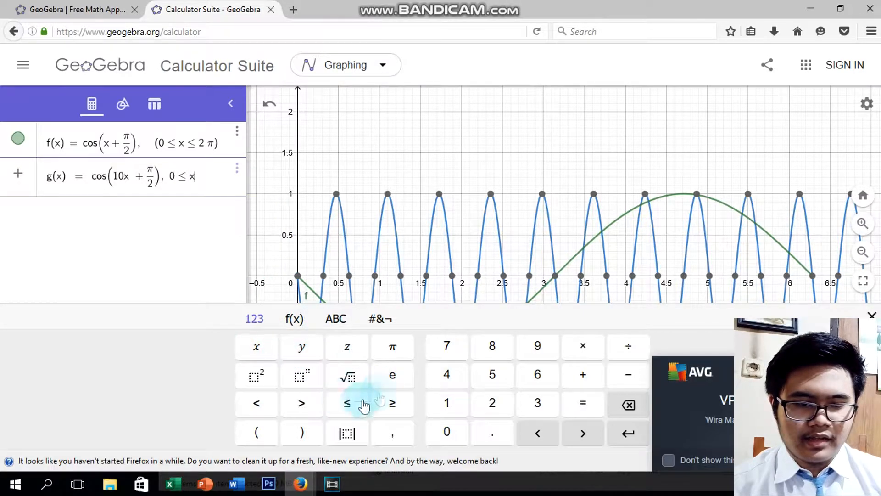
{"action": "left_click", "coordinate": [512, 403]}
{"action": "left_click", "coordinate": [394, 349]}
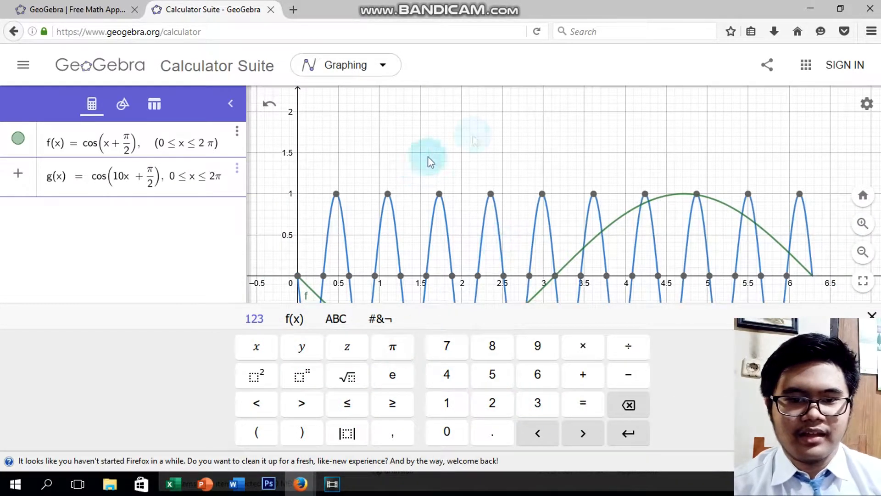
{"action": "left_click", "coordinate": [523, 173]}
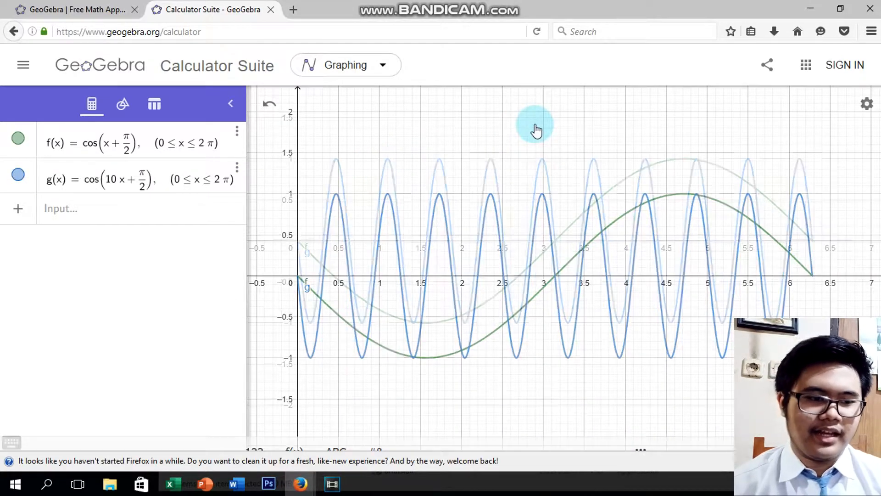
- Compare the two curves by viewing f(x) alone, g(x) alone and both together
{"action": "left_click", "coordinate": [18, 175]}
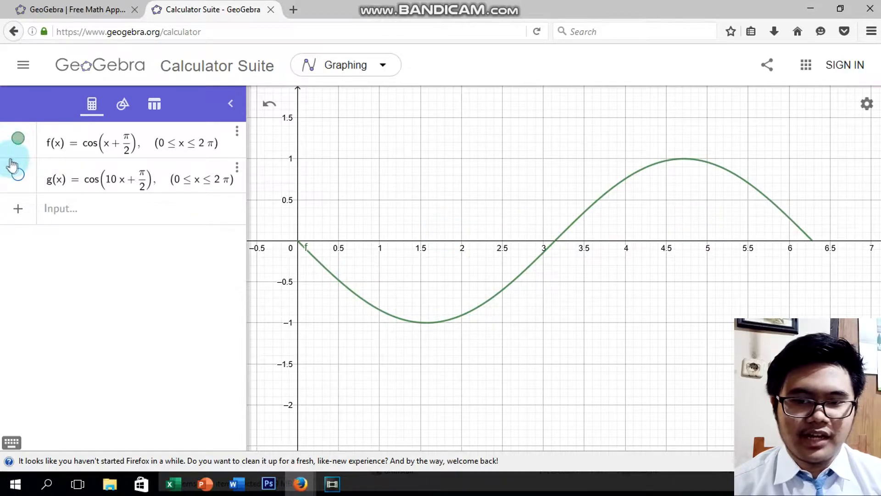
{"action": "left_click", "coordinate": [18, 175]}
{"action": "left_click", "coordinate": [19, 142]}
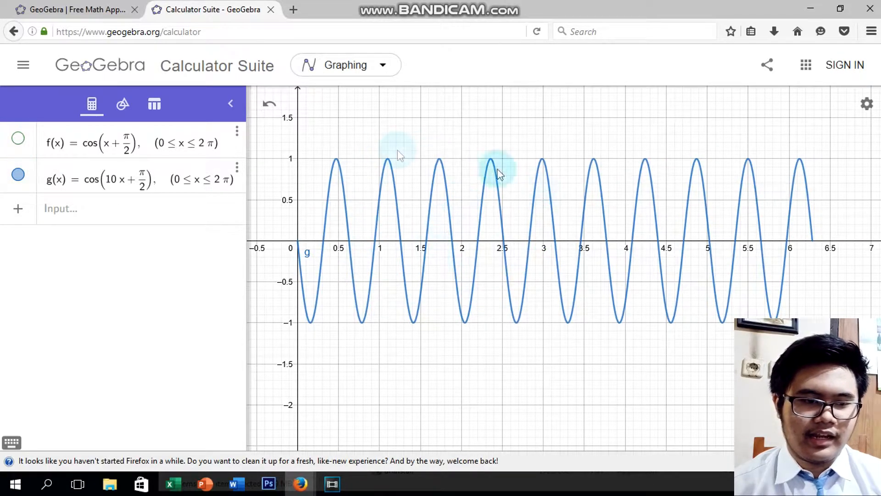
{"action": "left_click", "coordinate": [18, 139]}
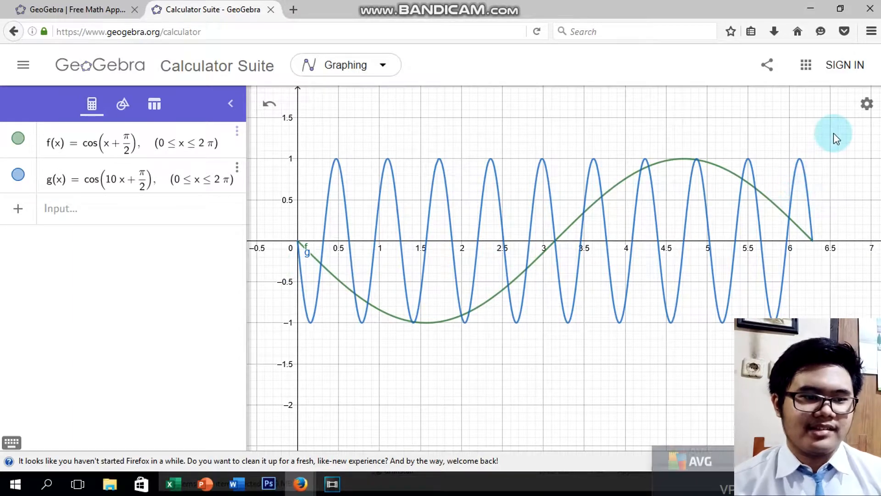
- Open the graph settings and set the x-axis number distance to π
{"action": "left_click", "coordinate": [868, 111]}
{"action": "left_click", "coordinate": [771, 230]}
{"action": "left_click", "coordinate": [620, 101]}
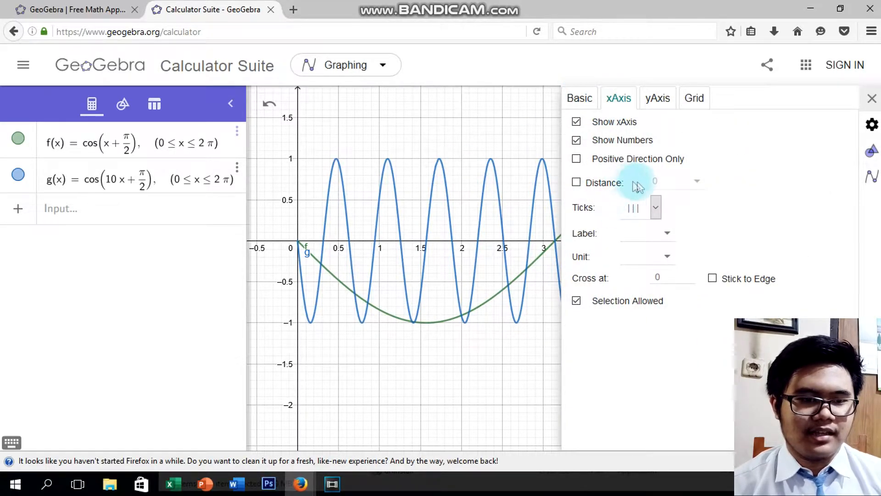
{"action": "left_click", "coordinate": [576, 183]}
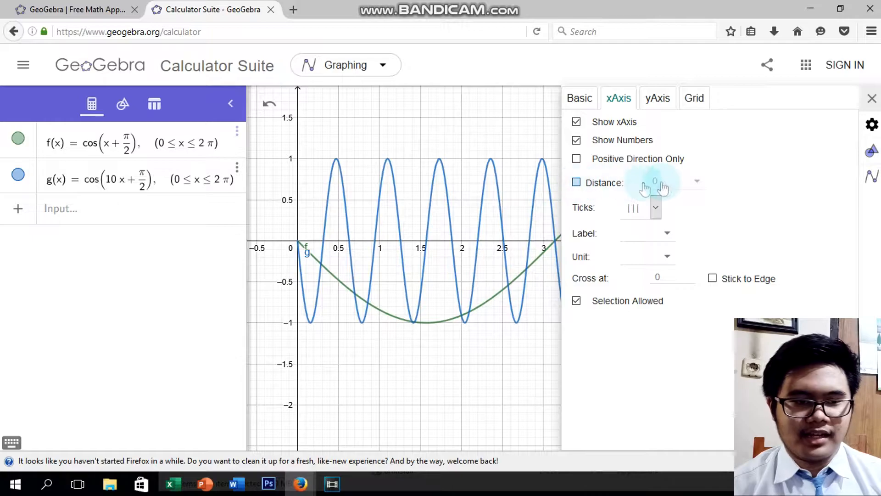
{"action": "left_click", "coordinate": [698, 186]}
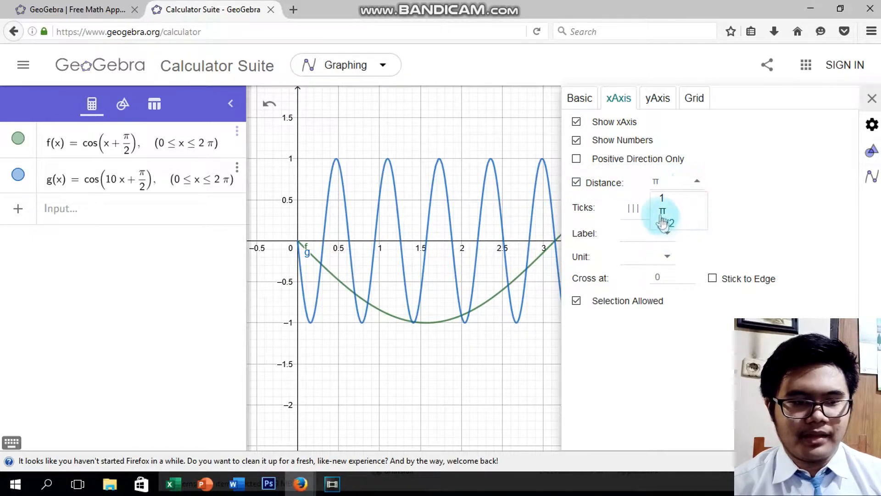
{"action": "left_click", "coordinate": [658, 213]}
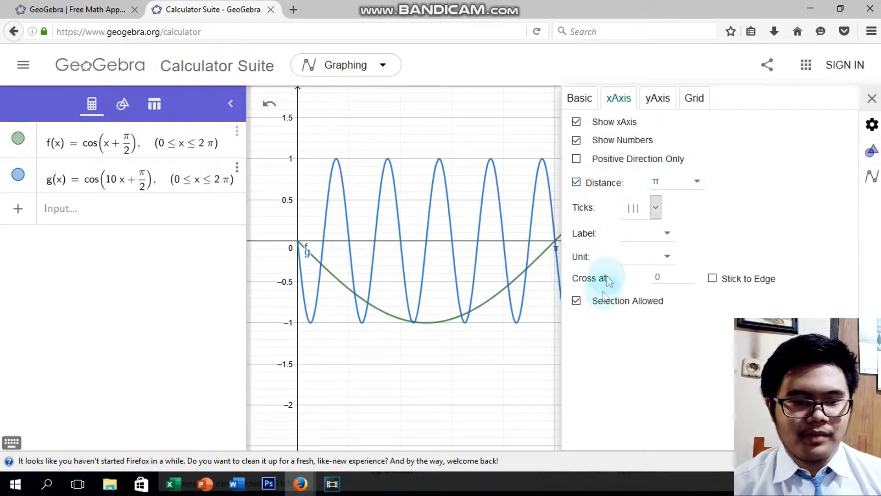
{"action": "left_click", "coordinate": [667, 266]}
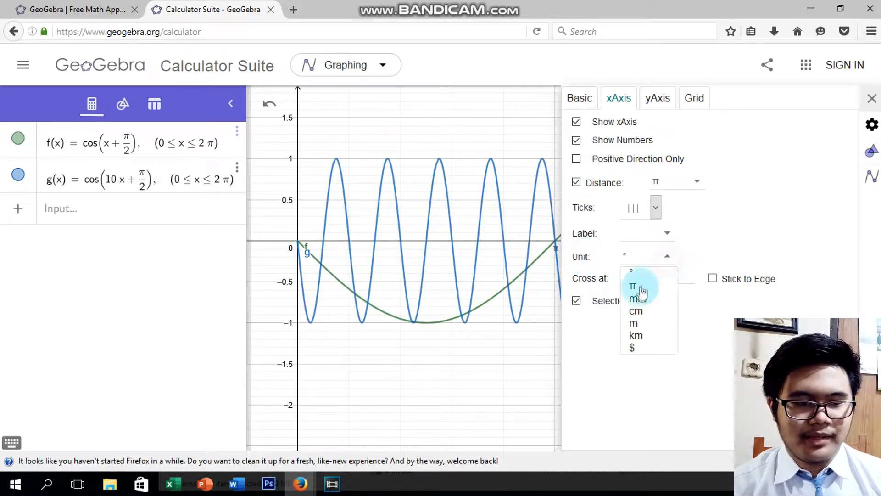
{"action": "left_click", "coordinate": [671, 256]}
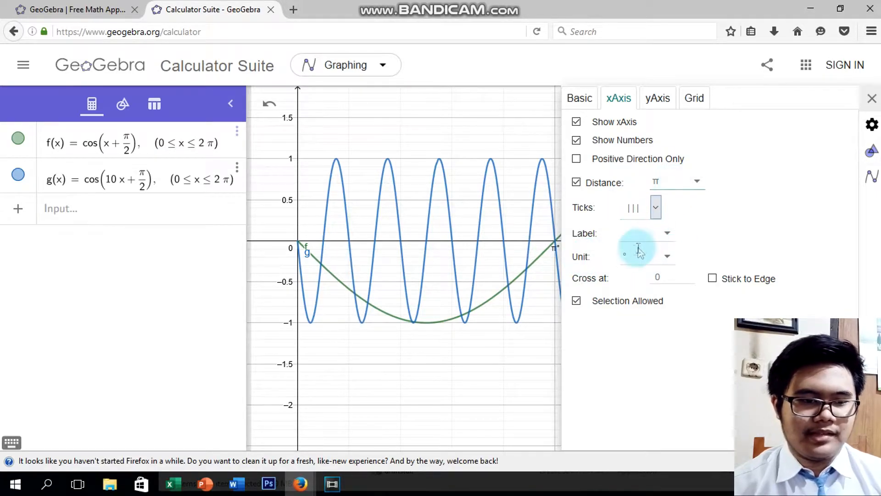
{"action": "left_click", "coordinate": [631, 256]}
{"action": "type", "text": "180"}
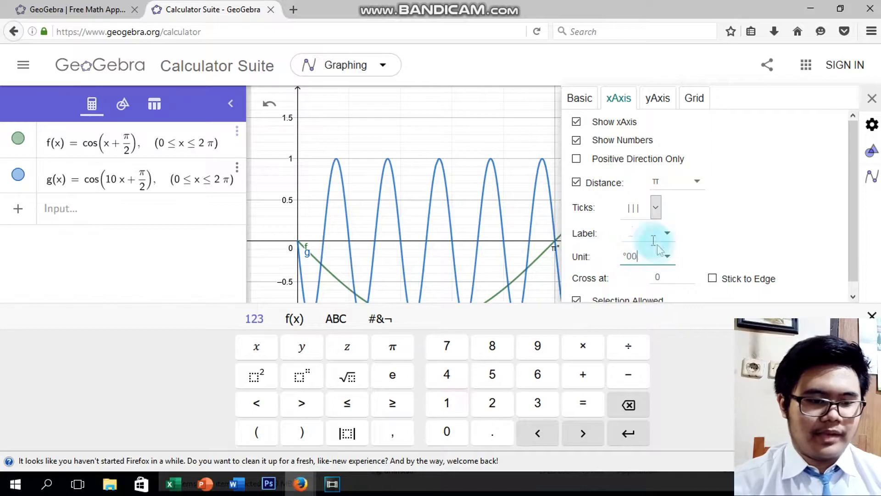
{"action": "key", "text": "BackSpace"}
{"action": "key", "text": "BackSpace"}
{"action": "key", "text": "BackSpace"}
{"action": "key", "text": "BackSpace"}
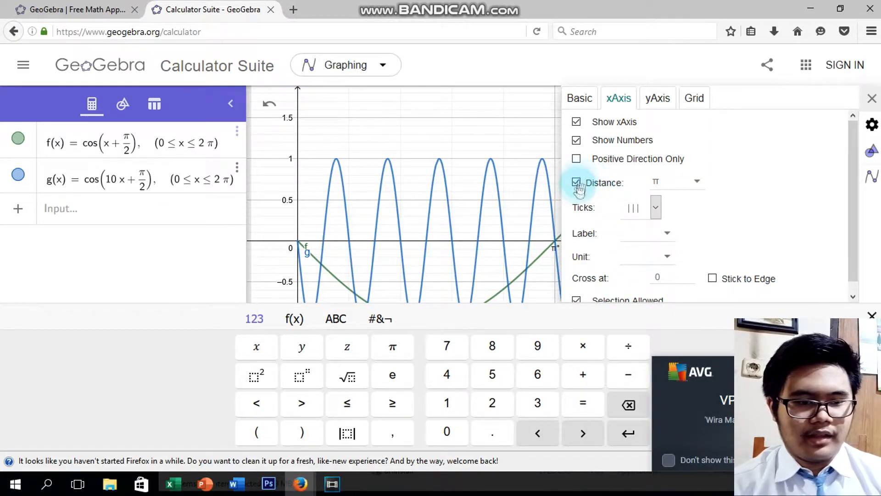
- Close the graph settings and return to the full graph view
{"action": "left_click", "coordinate": [814, 249]}
{"action": "left_click", "coordinate": [577, 183]}
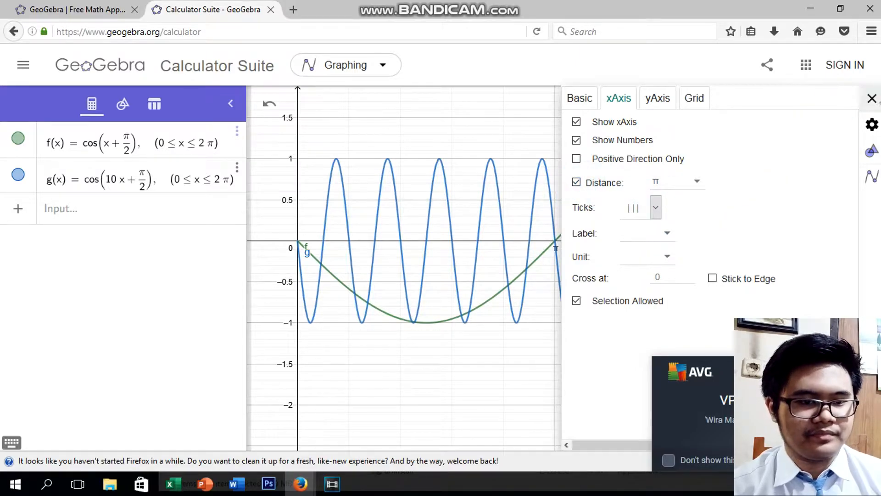
{"action": "left_click", "coordinate": [873, 99]}
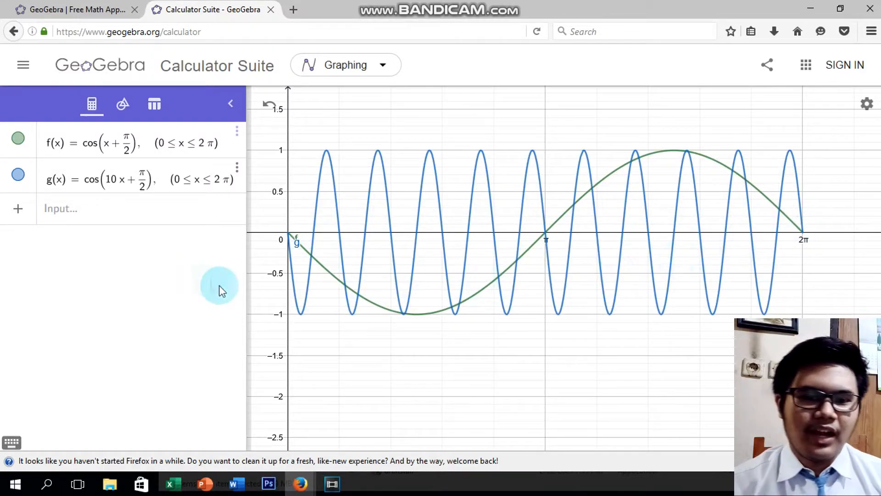
- Display the curve of f(x) alone, and switch to displaying only the curve of g(x)
{"action": "left_click", "coordinate": [18, 174]}
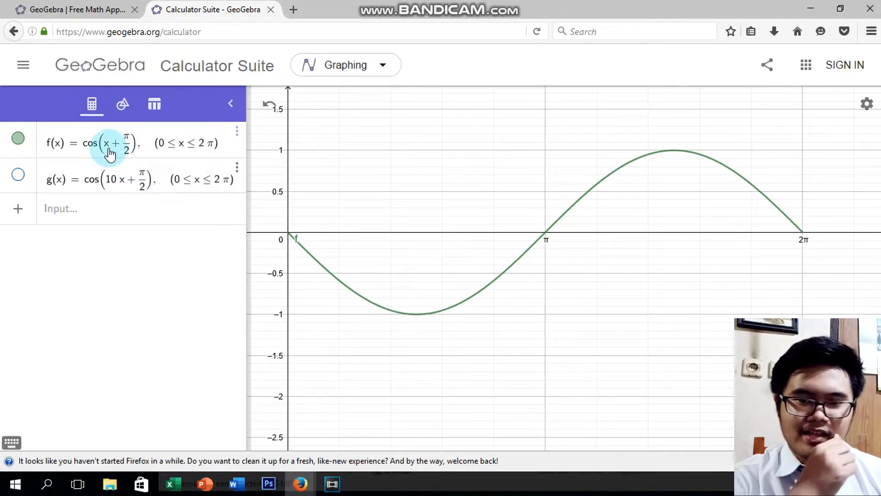
{"action": "left_click", "coordinate": [18, 174]}
{"action": "left_click", "coordinate": [19, 140]}
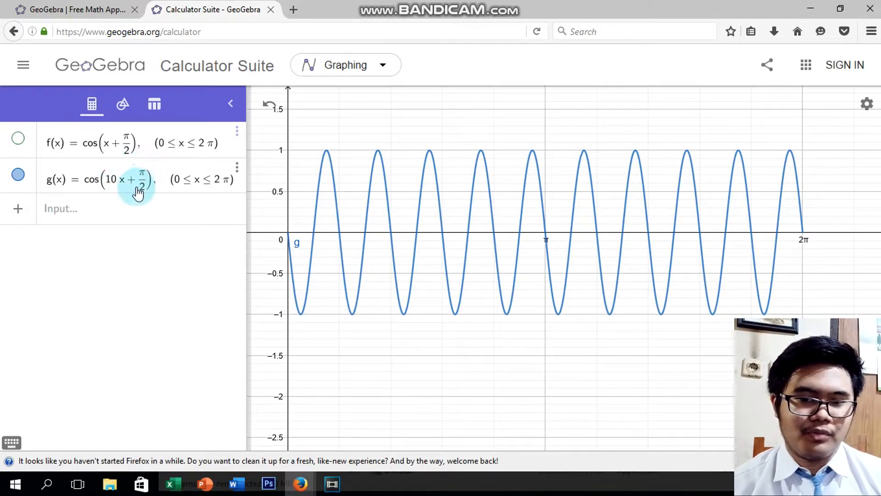
- Define the function h(x) = cos(10x) restricted to 0 ≤ x ≤ 2π
{"action": "left_click", "coordinate": [67, 210]}
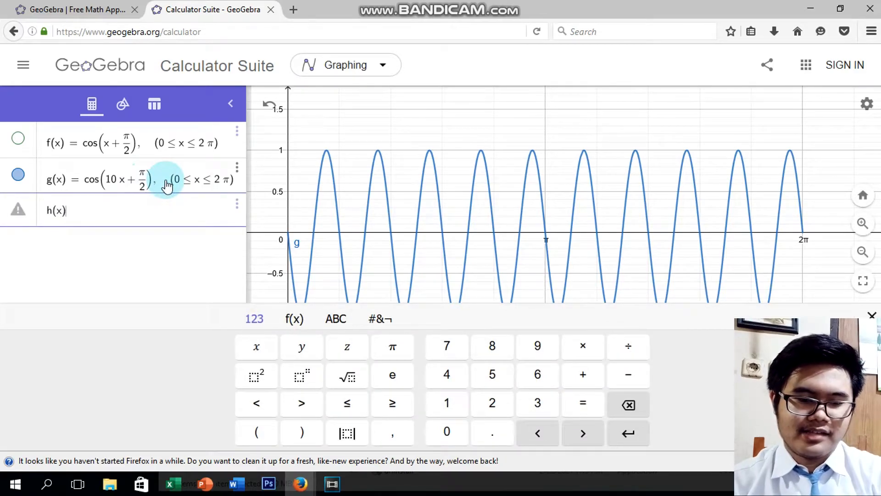
{"action": "type", "text": "cos(10"}
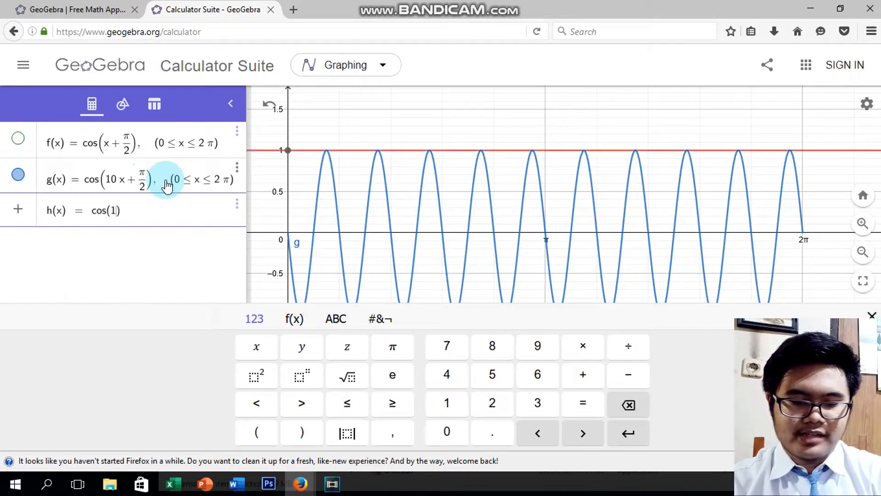
{"action": "type", "text": "x)"}
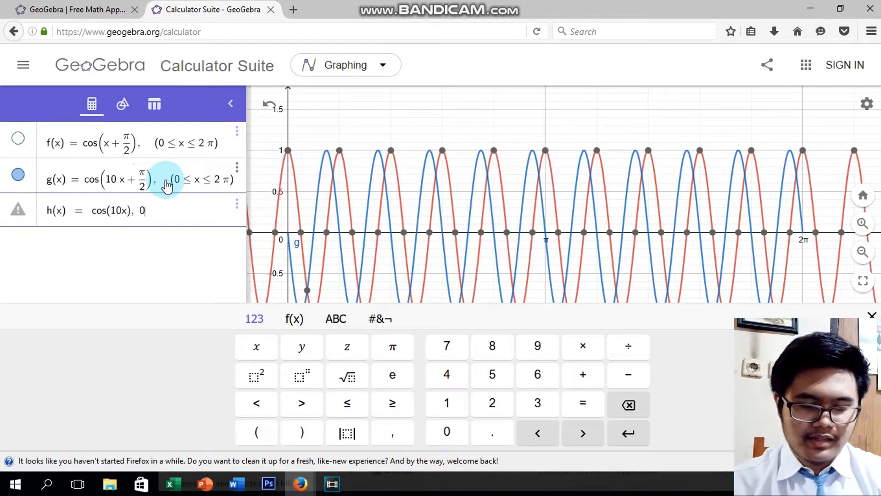
{"action": "type", "text": ", 0"}
{"action": "left_click", "coordinate": [348, 403]}
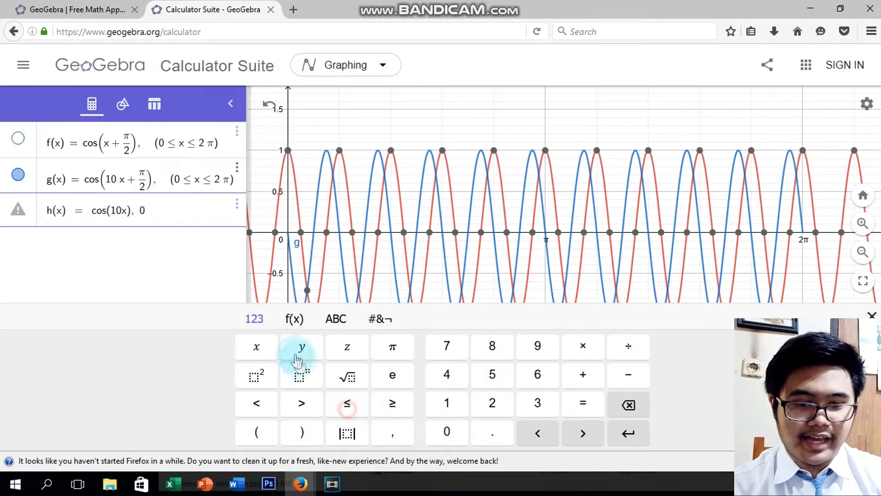
{"action": "left_click", "coordinate": [265, 352]}
{"action": "left_click", "coordinate": [348, 403]}
{"action": "left_click", "coordinate": [492, 403]}
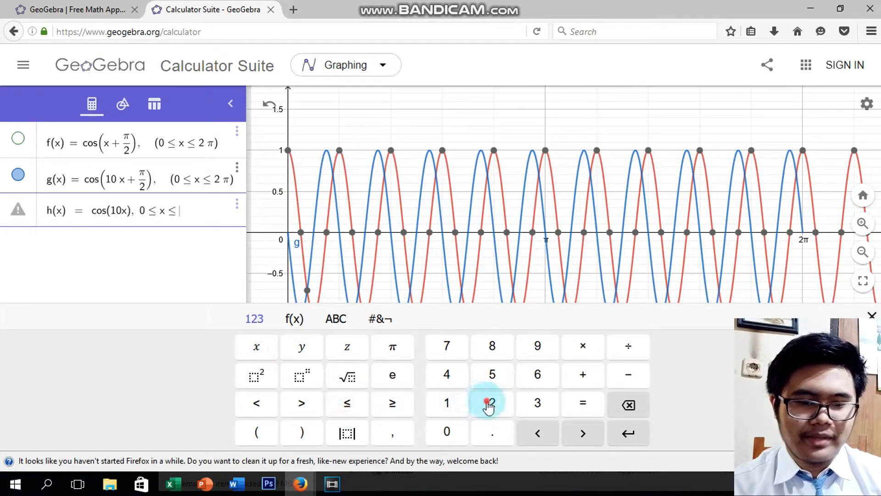
{"action": "left_click", "coordinate": [390, 349]}
{"action": "left_click", "coordinate": [138, 251]}
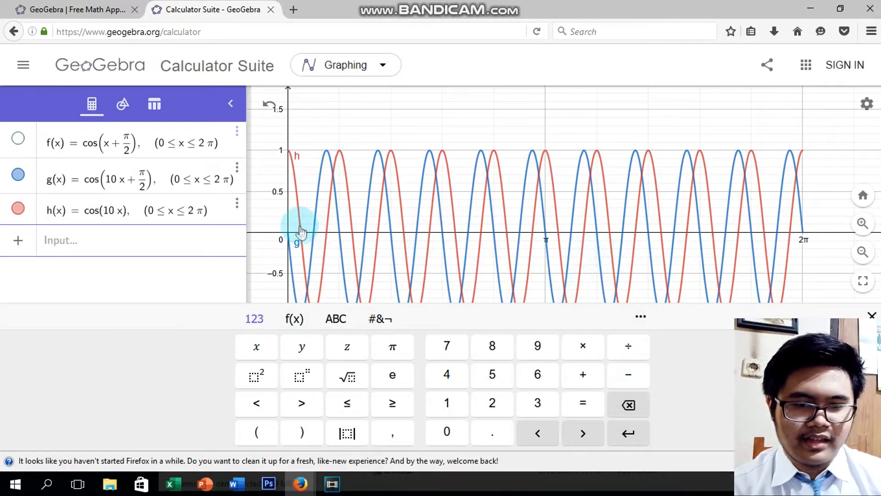
{"action": "left_click", "coordinate": [125, 274]}
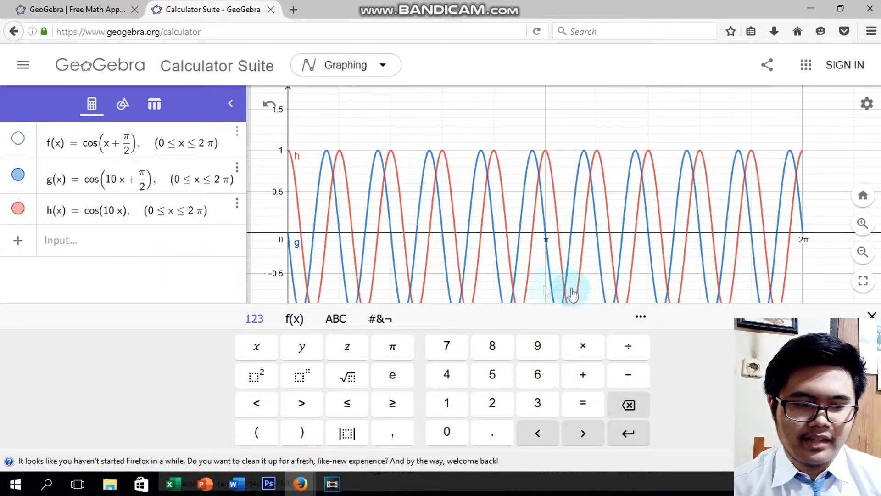
{"action": "left_click", "coordinate": [374, 286]}
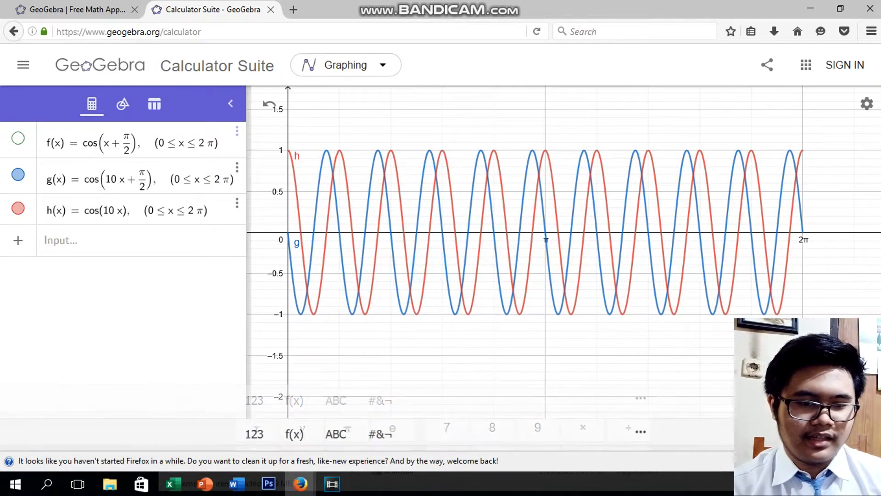
- Set the x-axis number distance to π/20 in the graph settings and return to the full graph
{"action": "left_click_drag", "start_coordinate": [458, 340], "coordinate": [516, 340]}
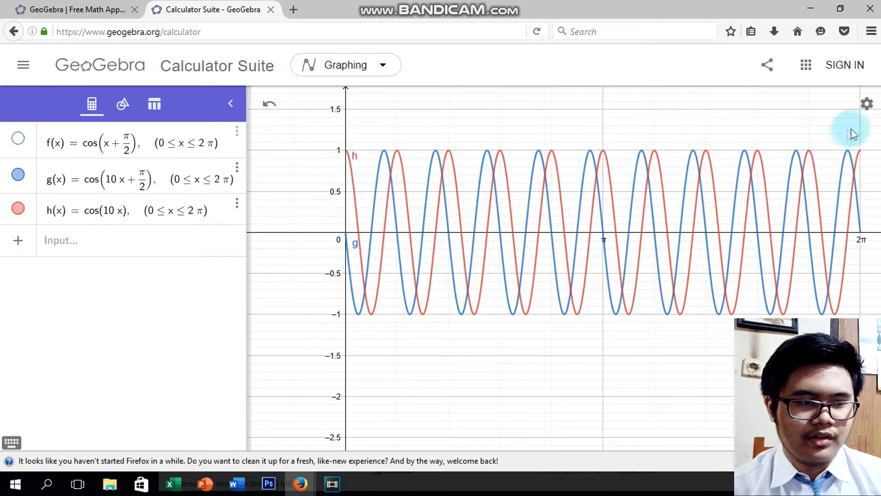
{"action": "left_click", "coordinate": [872, 115]}
{"action": "left_click", "coordinate": [779, 212]}
{"action": "left_click", "coordinate": [624, 99]}
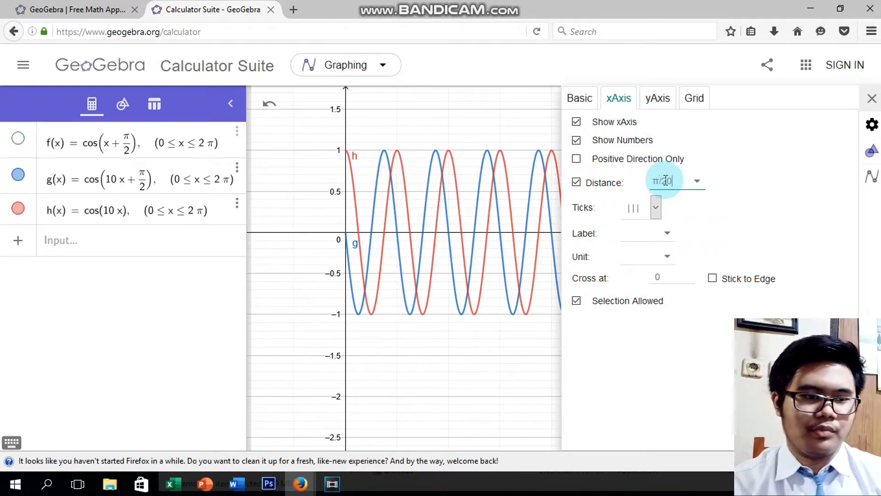
{"action": "left_click", "coordinate": [469, 285]}
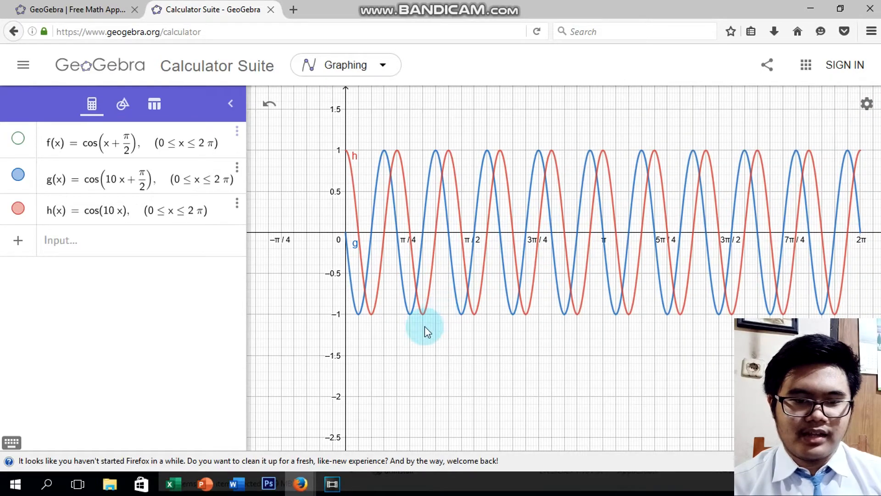
- Compare g(x) and h(x) by viewing each curve alone and both together
{"action": "scroll", "coordinate": [425, 325], "scroll_direction": "up", "scroll_amount": 2}
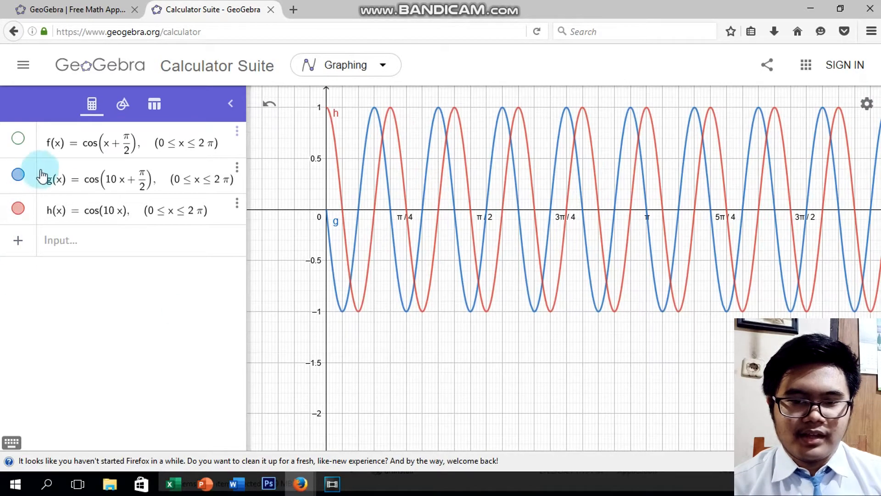
{"action": "left_click", "coordinate": [18, 208]}
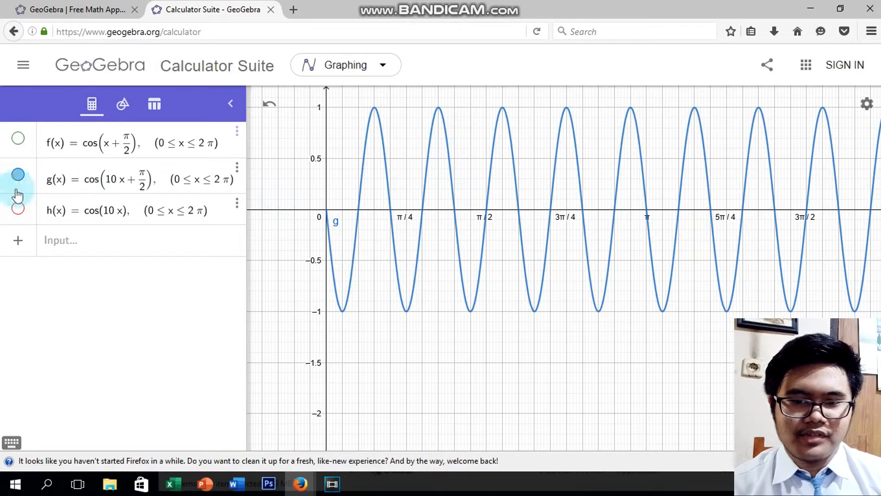
{"action": "left_click", "coordinate": [18, 209]}
{"action": "left_click", "coordinate": [18, 174]}
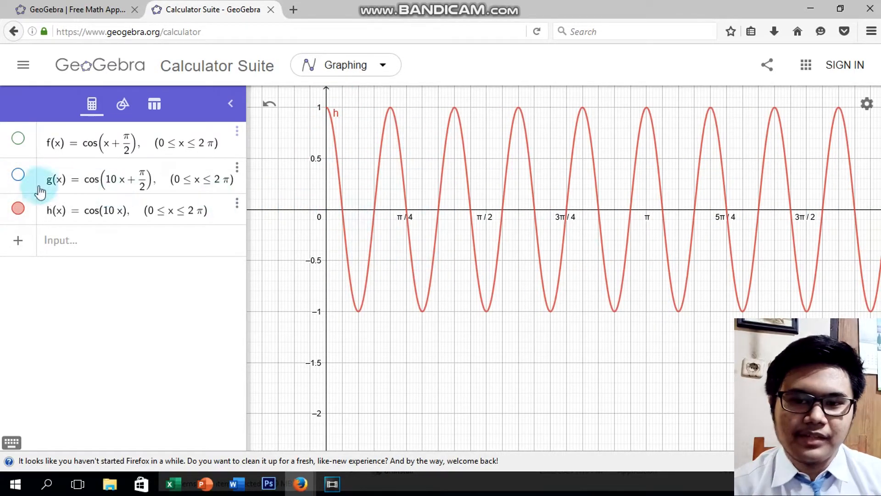
{"action": "left_click", "coordinate": [18, 174]}
{"action": "left_click", "coordinate": [18, 208]}
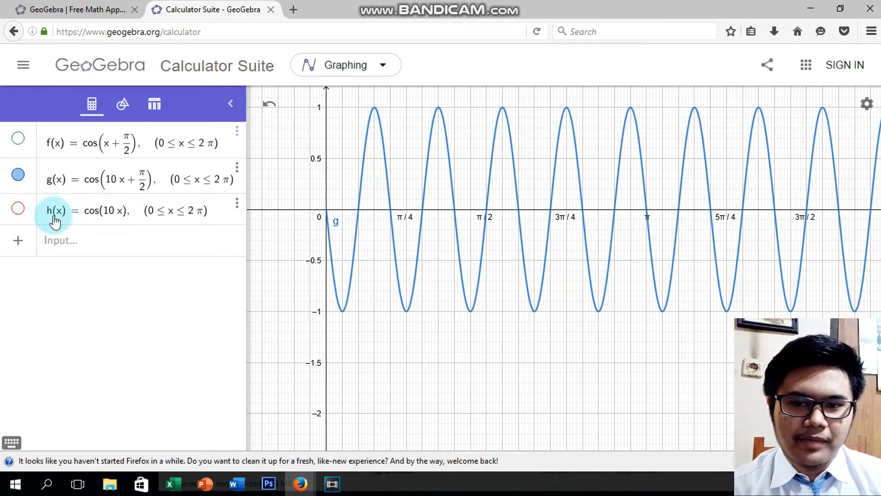
{"action": "left_click", "coordinate": [17, 209]}
{"action": "left_click", "coordinate": [335, 133]}
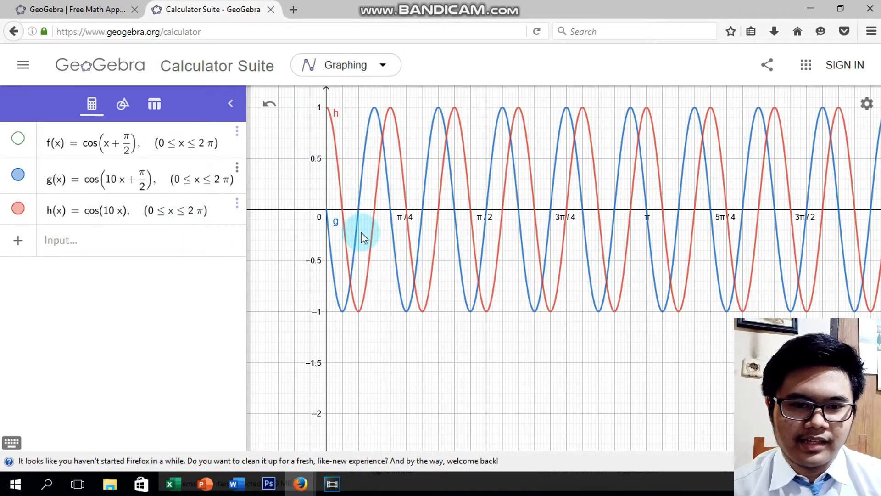
- Examine close up where the curves of g(x) and h(x) cross the x-axis near the origin to read their horizontal shift
{"action": "scroll", "coordinate": [362, 232], "scroll_direction": "up", "scroll_amount": 3}
{"action": "scroll", "coordinate": [362, 232], "scroll_direction": "up", "scroll_amount": 2}
{"action": "scroll", "coordinate": [361, 232], "scroll_direction": "up", "scroll_amount": 2}
{"action": "scroll", "coordinate": [373, 220], "scroll_direction": "up", "scroll_amount": 2}
{"action": "left_click_drag", "start_coordinate": [436, 245], "coordinate": [453, 249]}
{"action": "scroll", "coordinate": [453, 250], "scroll_direction": "up", "scroll_amount": 2}
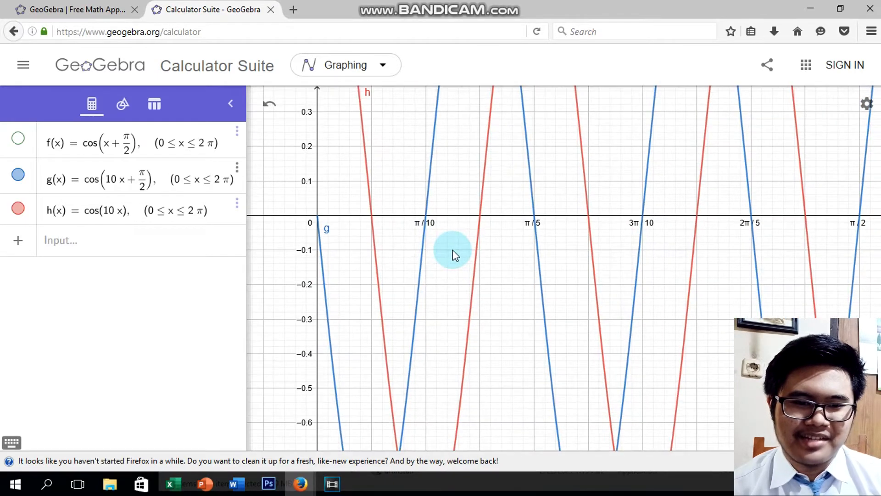
{"action": "scroll", "coordinate": [453, 250], "scroll_direction": "up", "scroll_amount": 2}
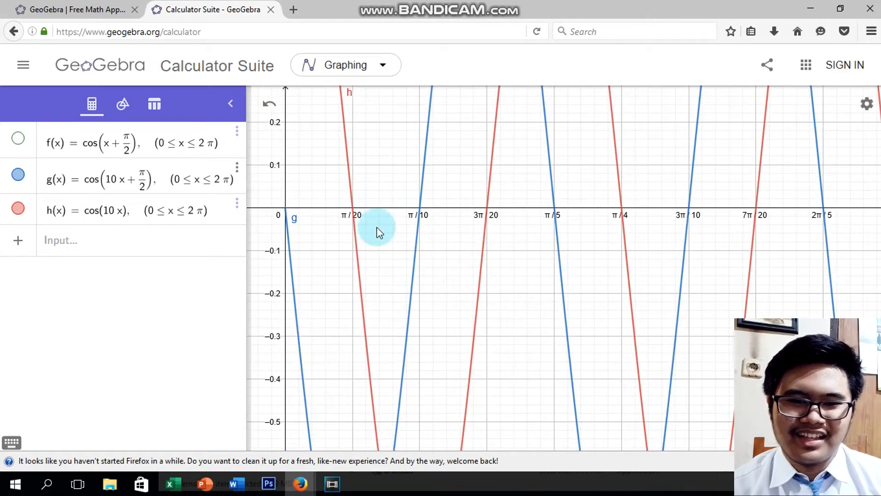
{"action": "left_click_drag", "start_coordinate": [388, 231], "coordinate": [411, 231]}
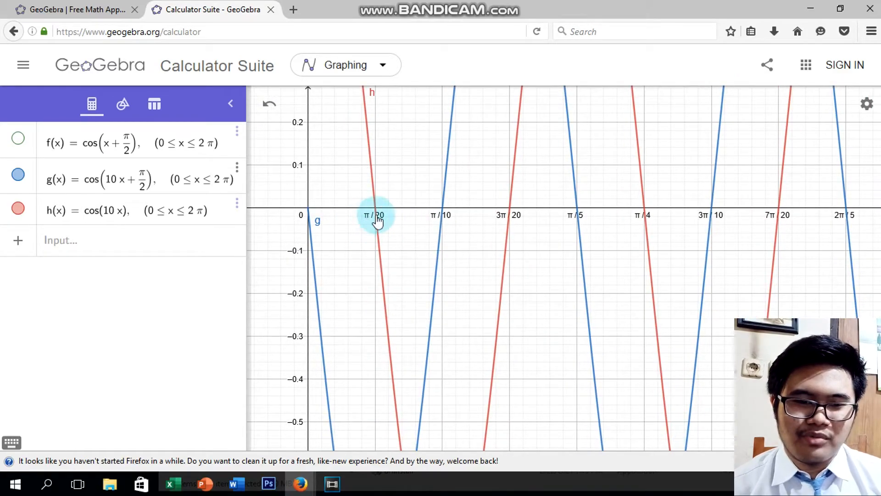
{"action": "left_click_drag", "start_coordinate": [402, 191], "coordinate": [444, 251]}
{"action": "left_click_drag", "start_coordinate": [405, 168], "coordinate": [426, 257]}
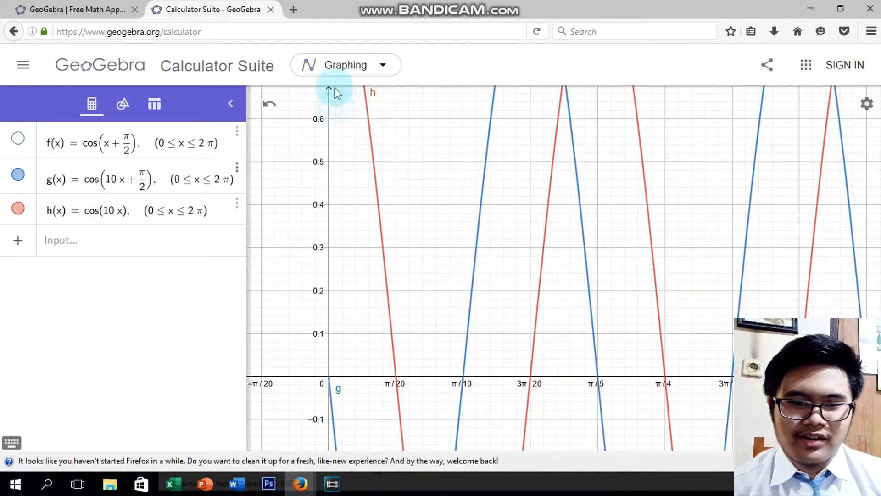
{"action": "left_click", "coordinate": [107, 180]}
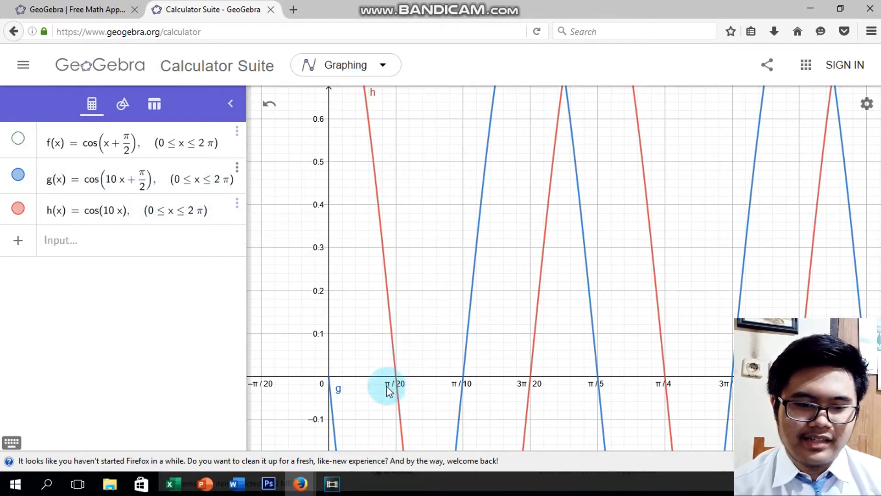
{"action": "left_click_drag", "start_coordinate": [399, 388], "coordinate": [375, 321]}
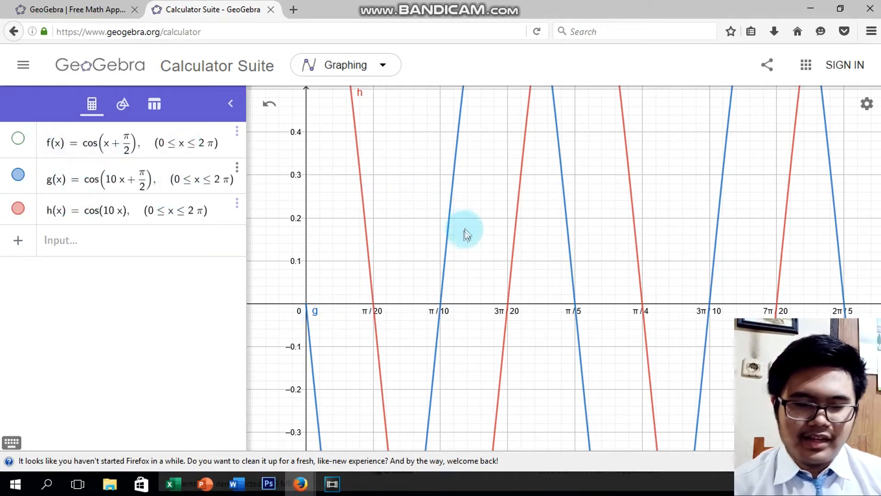
- Show the curve of f(x) and hide the curves of g(x) and h(x)
{"action": "scroll", "coordinate": [458, 236], "scroll_direction": "down", "scroll_amount": 2}
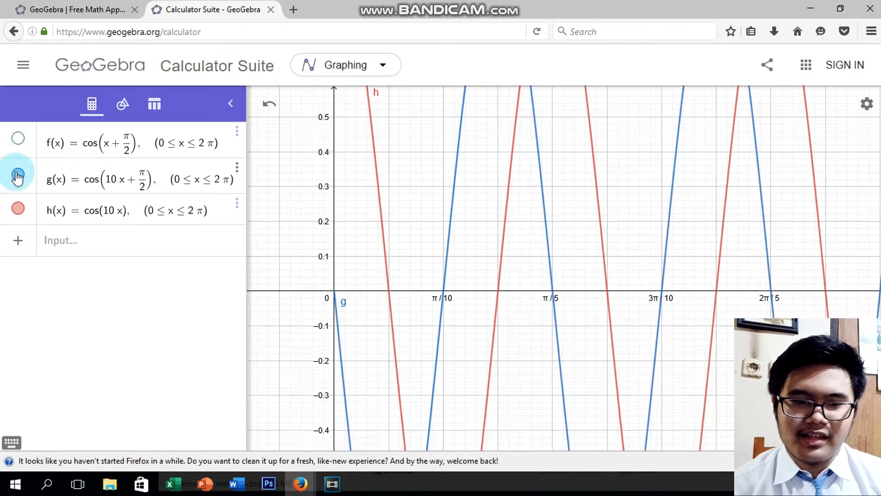
{"action": "scroll", "coordinate": [353, 232], "scroll_direction": "down", "scroll_amount": 1}
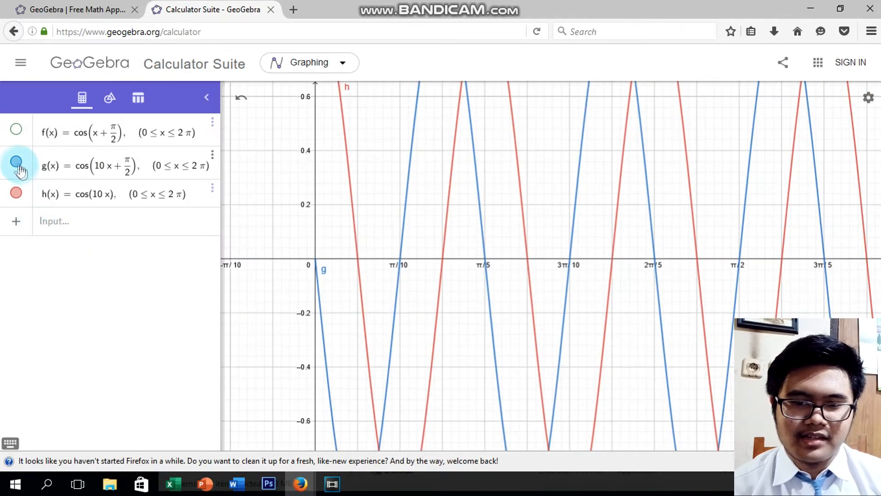
{"action": "left_click", "coordinate": [16, 130]}
{"action": "left_click", "coordinate": [16, 193]}
{"action": "left_click", "coordinate": [18, 163]}
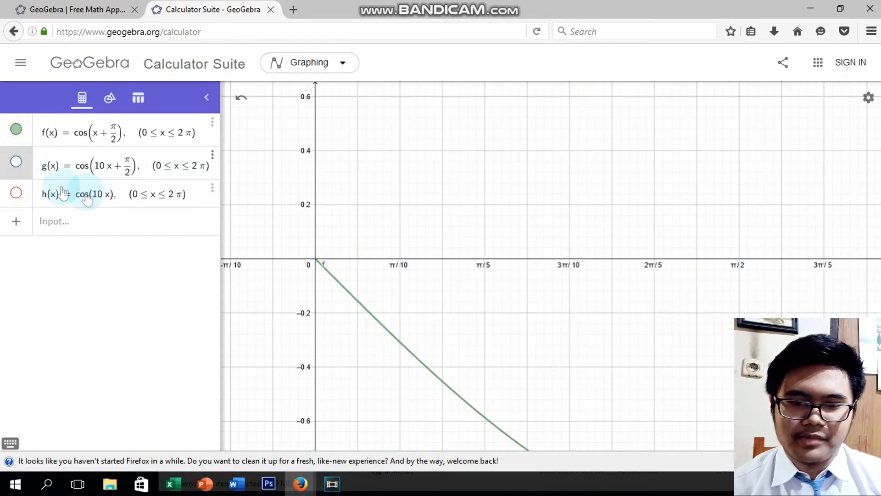
- Change the expression of h(x) to cos(x), keeping its 0 ≤ x ≤ 2π domain, and show its curve
{"action": "left_click", "coordinate": [101, 193]}
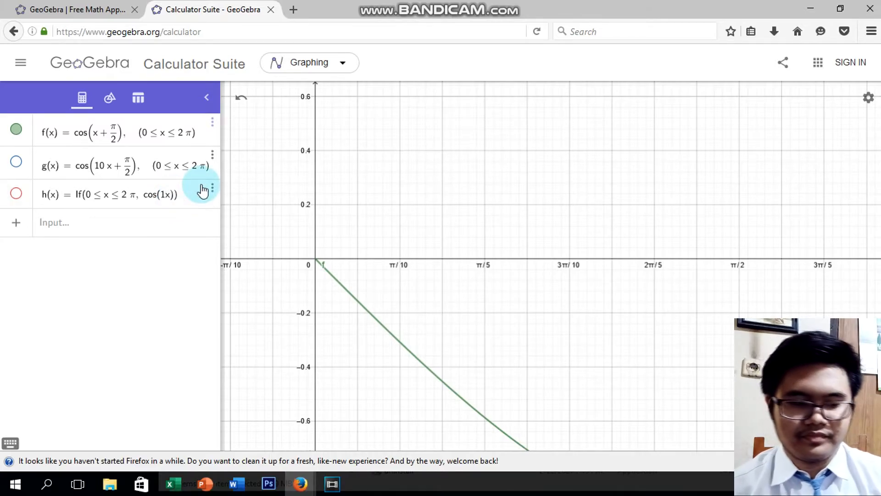
{"action": "left_click", "coordinate": [326, 210]}
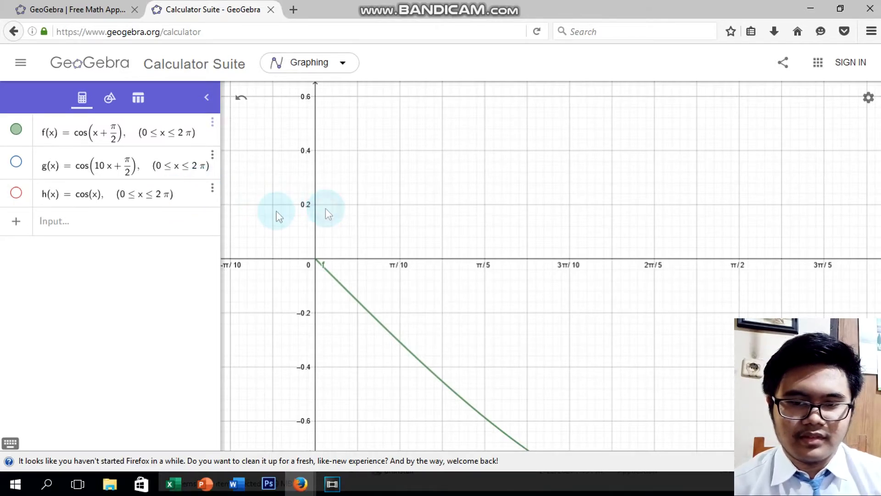
{"action": "left_click", "coordinate": [71, 212]}
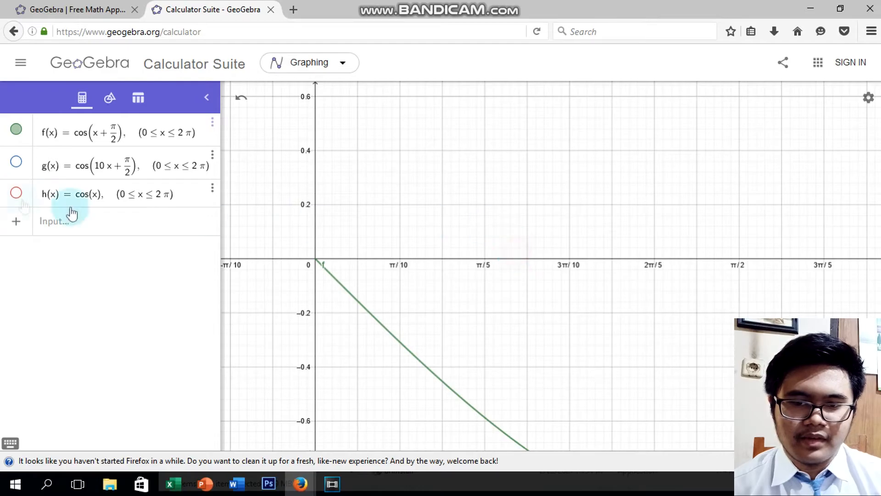
{"action": "left_click", "coordinate": [16, 193]}
- Examine the curves of f(x) and h(x) together across the whole interval from 0 to 2π
{"action": "scroll", "coordinate": [601, 263], "scroll_direction": "down", "scroll_amount": 3}
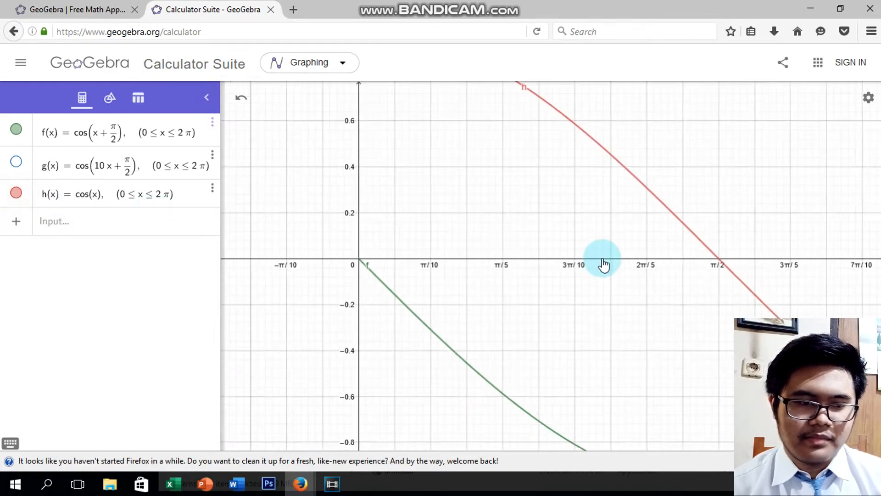
{"action": "scroll", "coordinate": [602, 264], "scroll_direction": "down", "scroll_amount": 3}
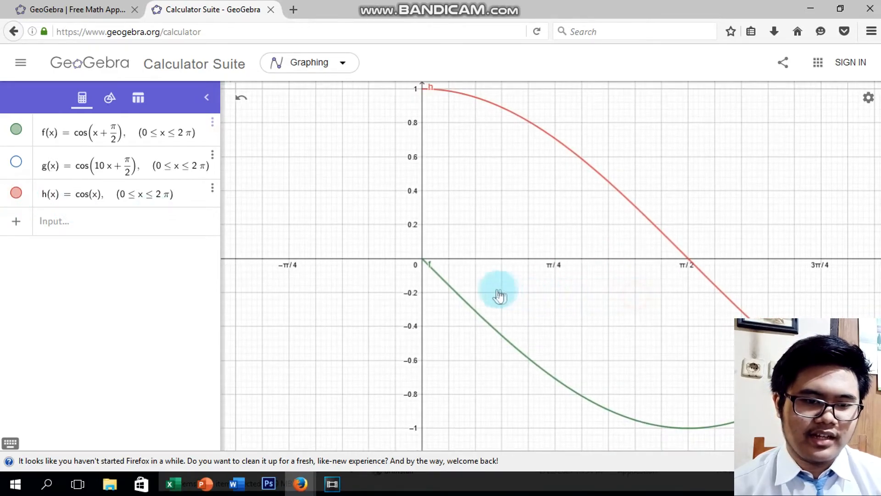
{"action": "left_click_drag", "start_coordinate": [504, 297], "coordinate": [510, 257]}
{"action": "scroll", "coordinate": [568, 222], "scroll_direction": "down", "scroll_amount": 3}
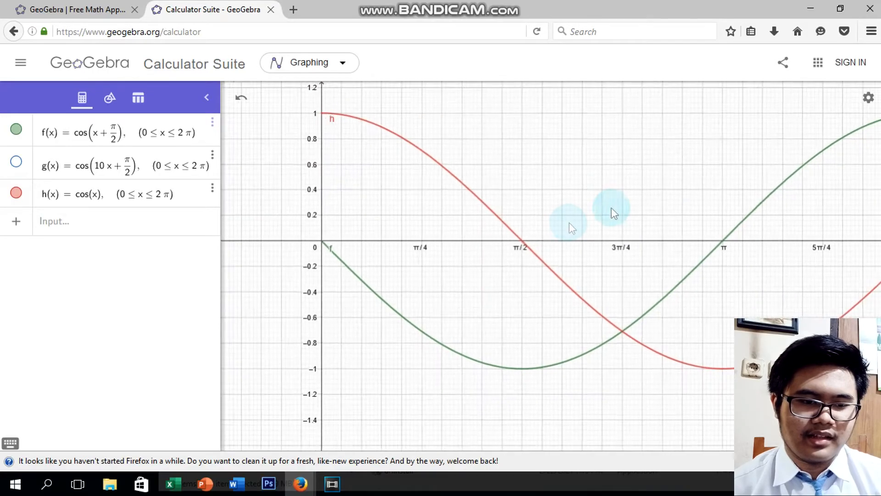
{"action": "left_click_drag", "start_coordinate": [605, 195], "coordinate": [567, 210]}
{"action": "scroll", "coordinate": [567, 212], "scroll_direction": "down", "scroll_amount": 3}
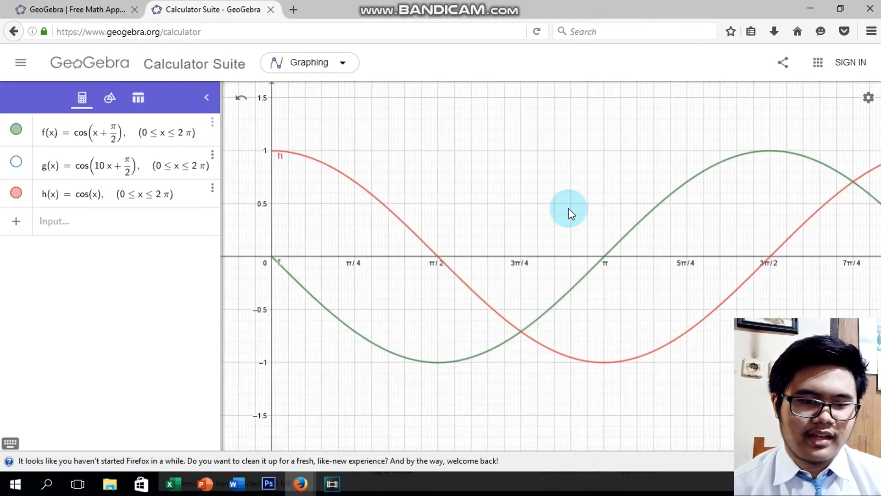
{"action": "scroll", "coordinate": [569, 212], "scroll_direction": "down", "scroll_amount": 3}
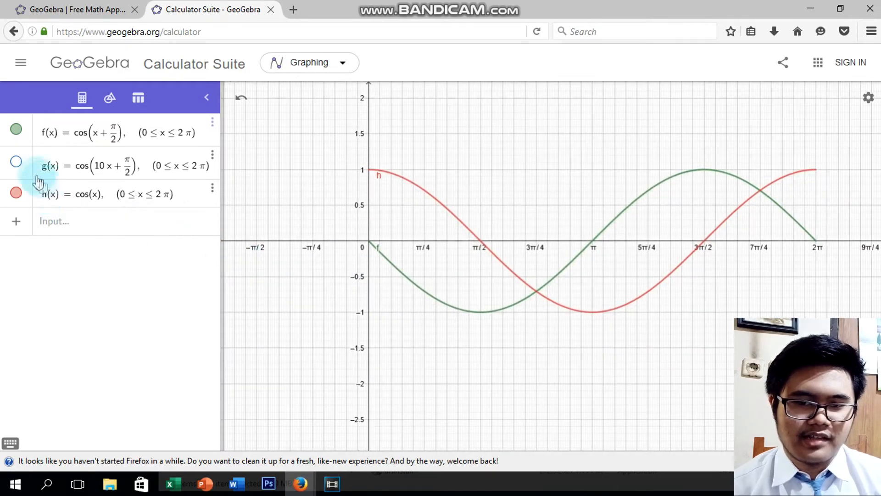
{"action": "left_click", "coordinate": [361, 253]}
- Compare h(x) alone with f(x) alone, and inspect both curves together around their x-axis crossings
{"action": "left_click", "coordinate": [17, 130]}
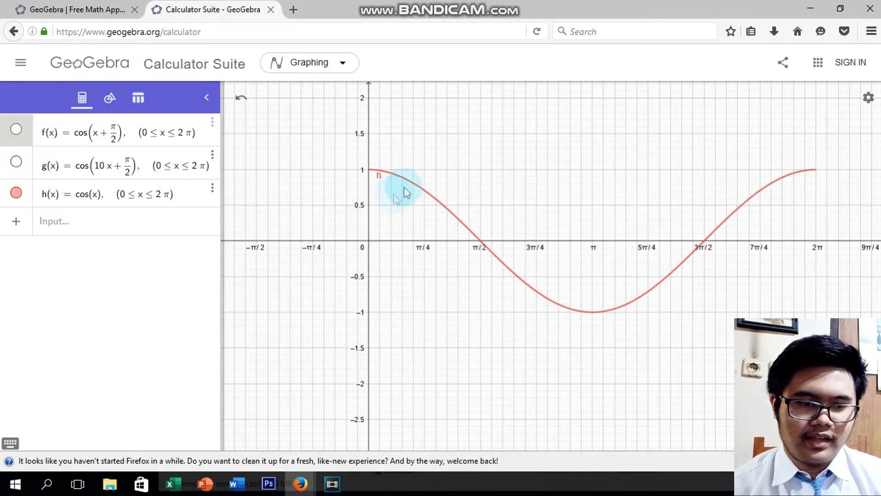
{"action": "left_click", "coordinate": [18, 131]}
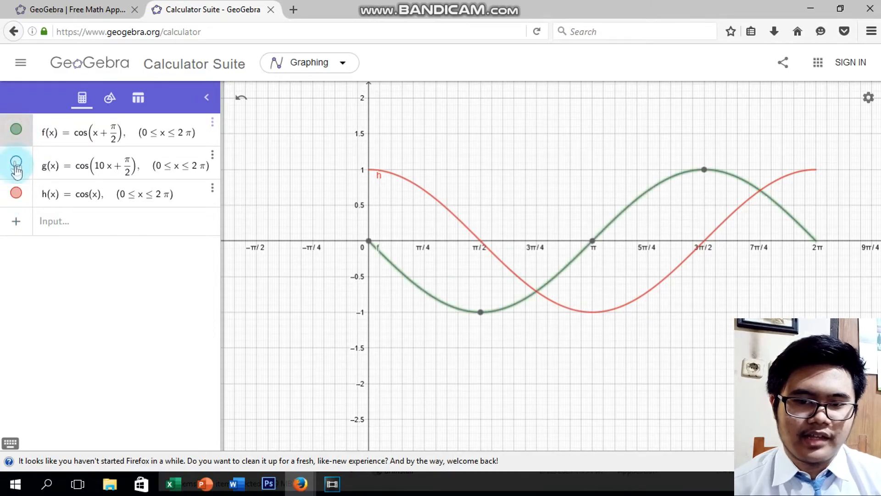
{"action": "left_click", "coordinate": [16, 193]}
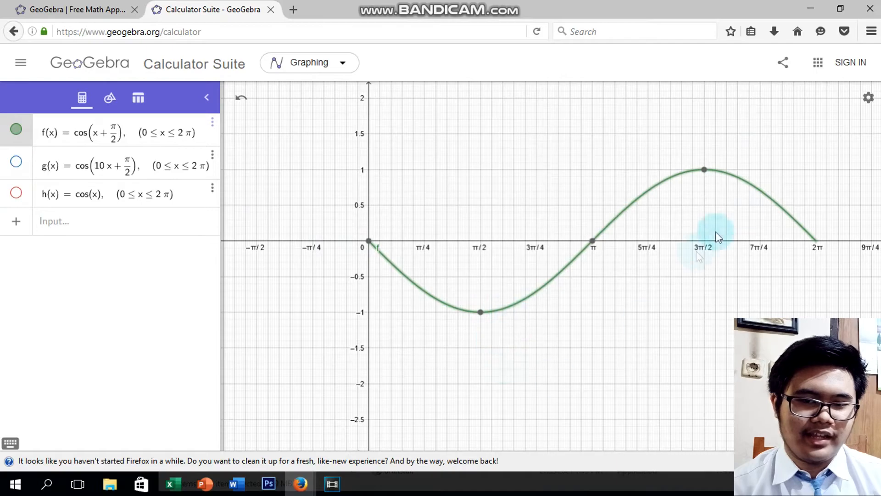
{"action": "left_click", "coordinate": [15, 193]}
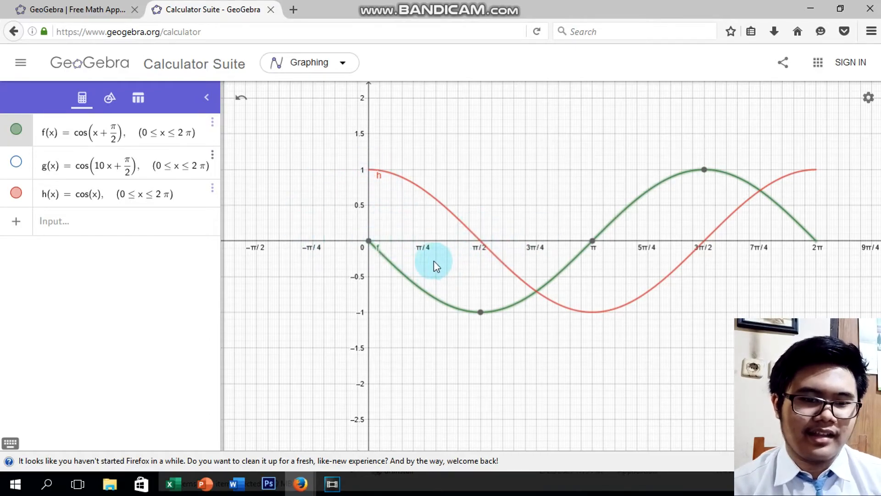
{"action": "scroll", "coordinate": [441, 265], "scroll_direction": "up", "scroll_amount": 2}
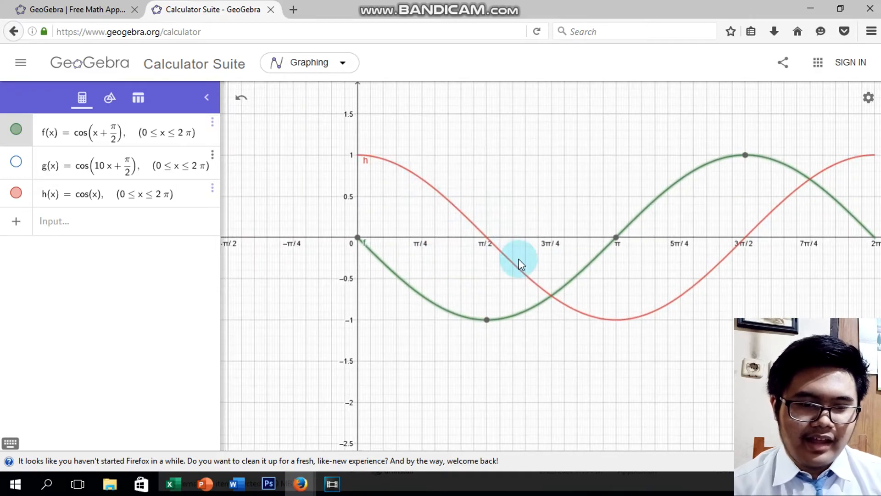